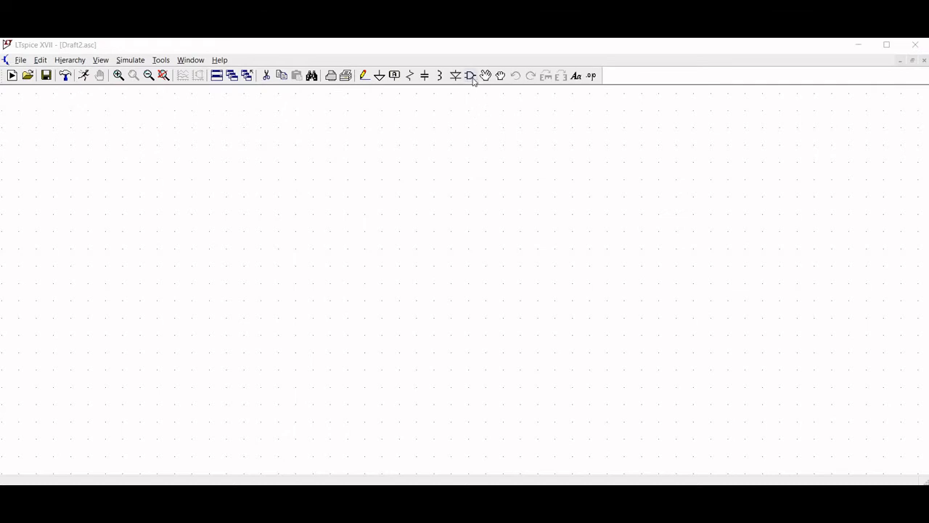
- Place one bipolar NPN transistor (npn) near the middle of the empty schematic
{"action": "left_click", "coordinate": [470, 76]}
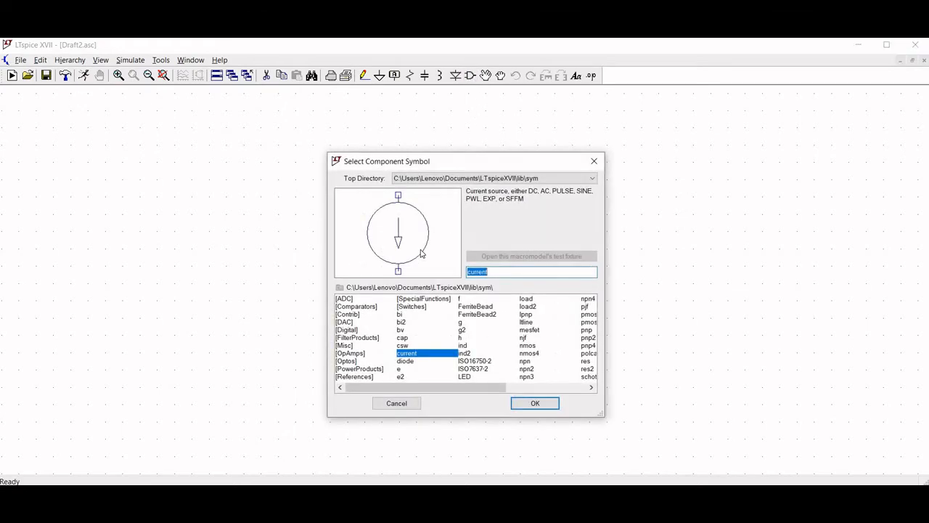
{"action": "left_click", "coordinate": [525, 361]}
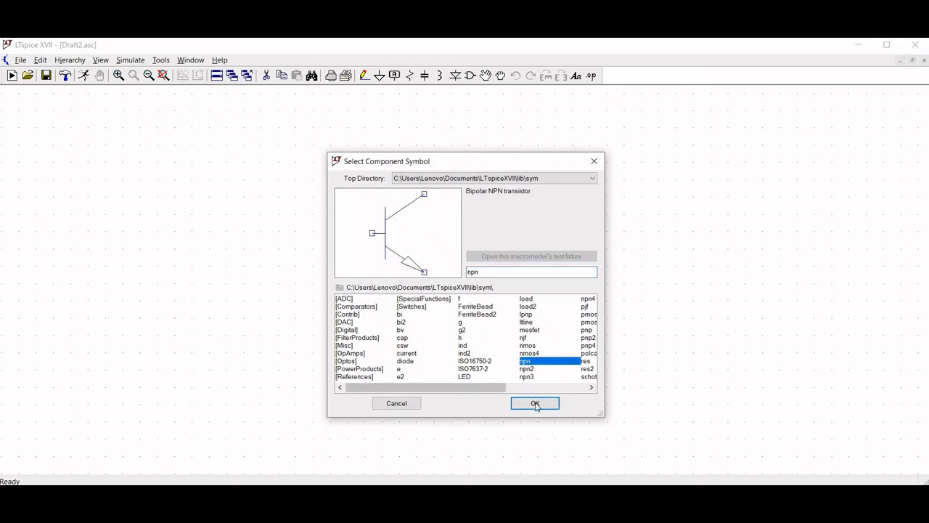
{"action": "left_click", "coordinate": [535, 404]}
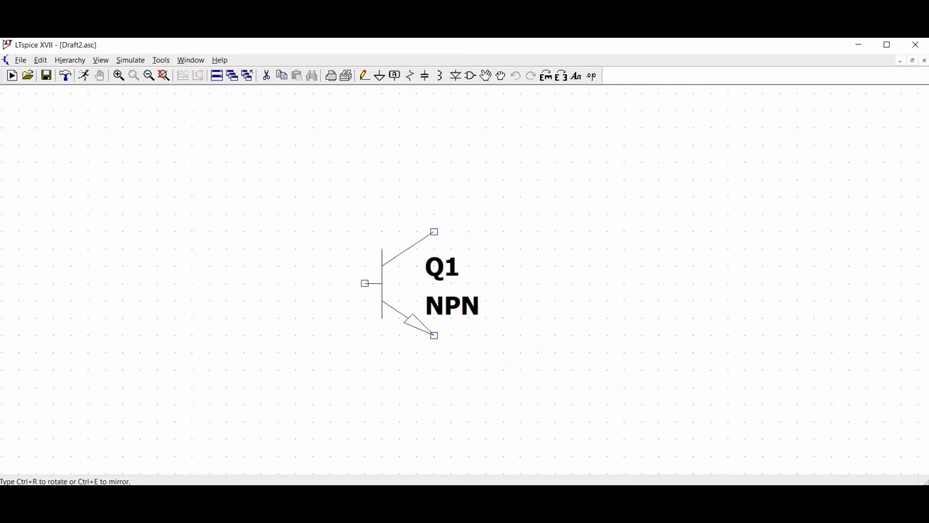
{"action": "left_click", "coordinate": [364, 231]}
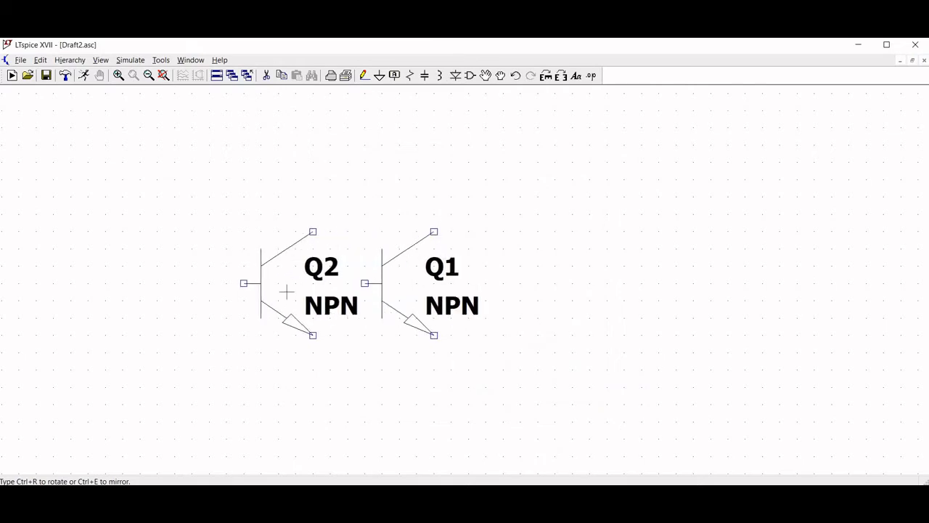
{"action": "key", "text": "Escape"}
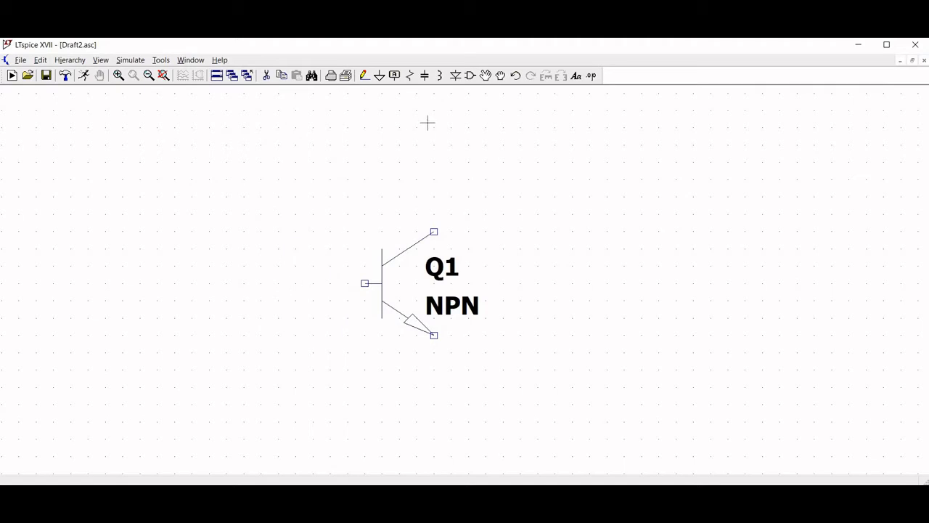
- Place one voltage source (voltage) to the right of the transistor
{"action": "left_click", "coordinate": [470, 75]}
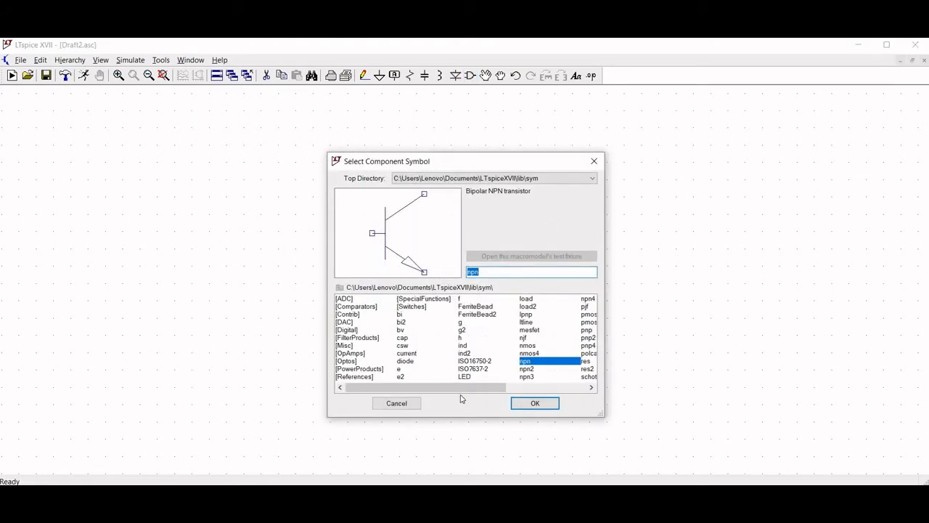
{"action": "left_click", "coordinate": [561, 391]}
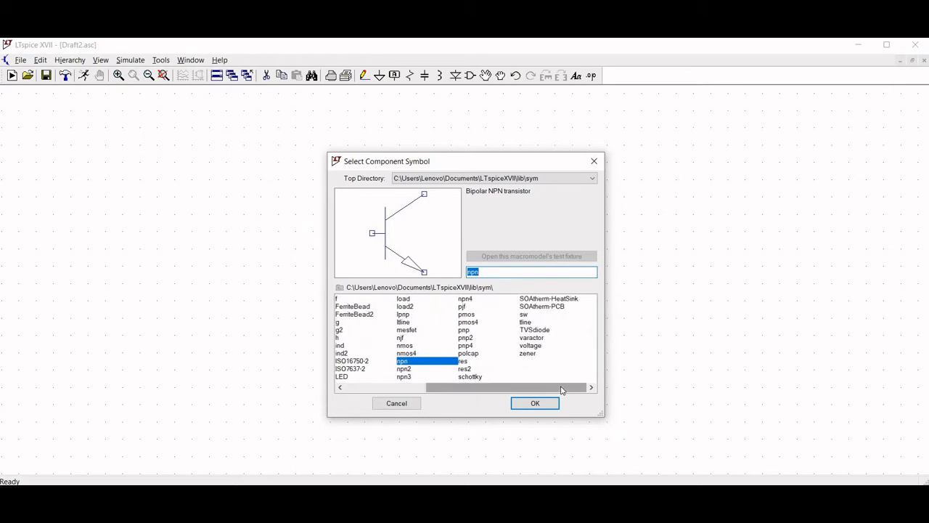
{"action": "left_click", "coordinate": [535, 347]}
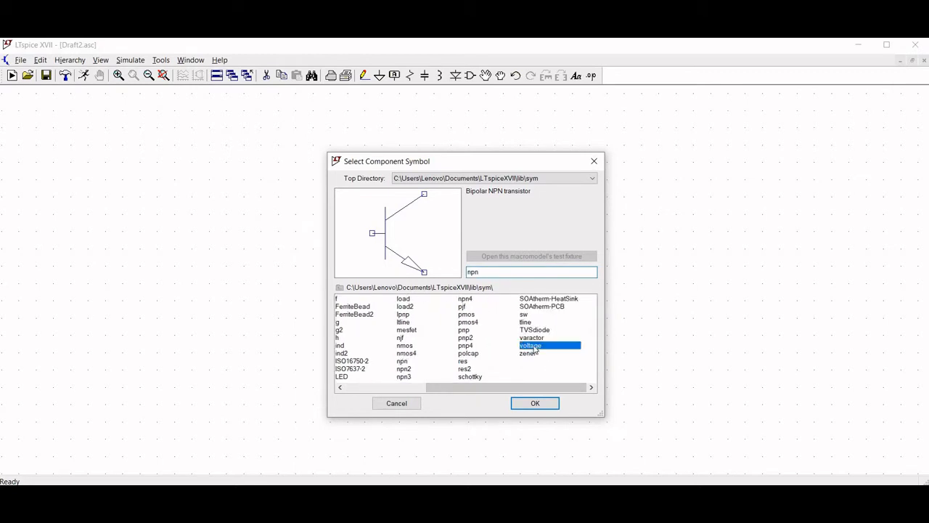
{"action": "left_click", "coordinate": [535, 403]}
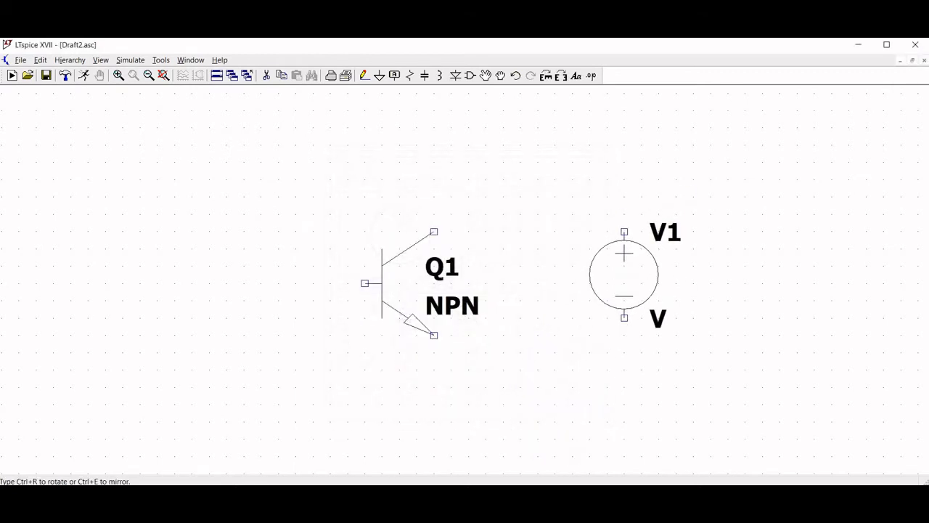
{"action": "left_click", "coordinate": [607, 274]}
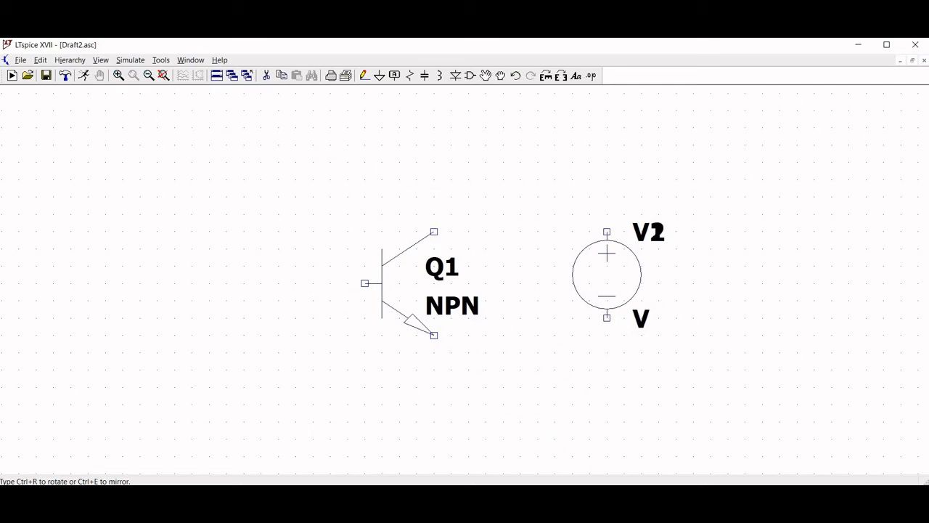
{"action": "key", "text": "Escape"}
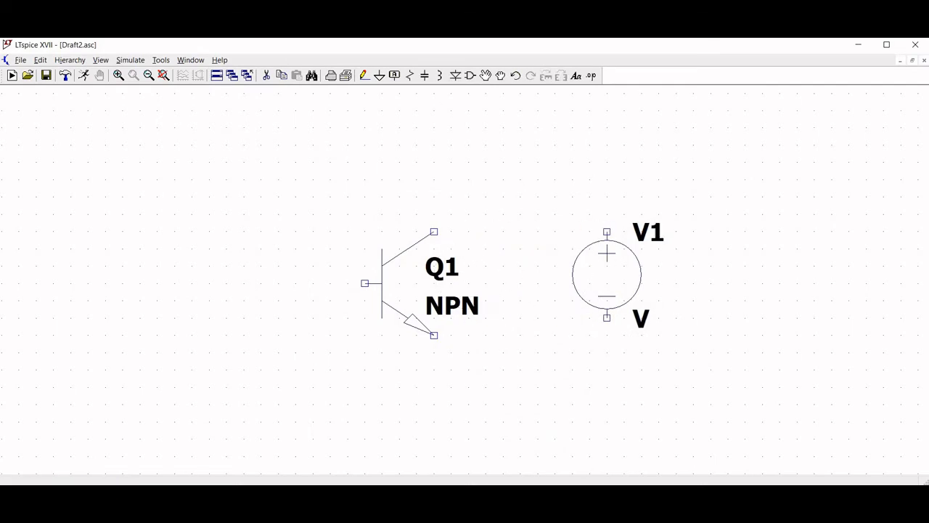
- Place one current source (current) left of the transistor, rotated 180 degrees so its arrow points up
{"action": "left_click", "coordinate": [470, 76]}
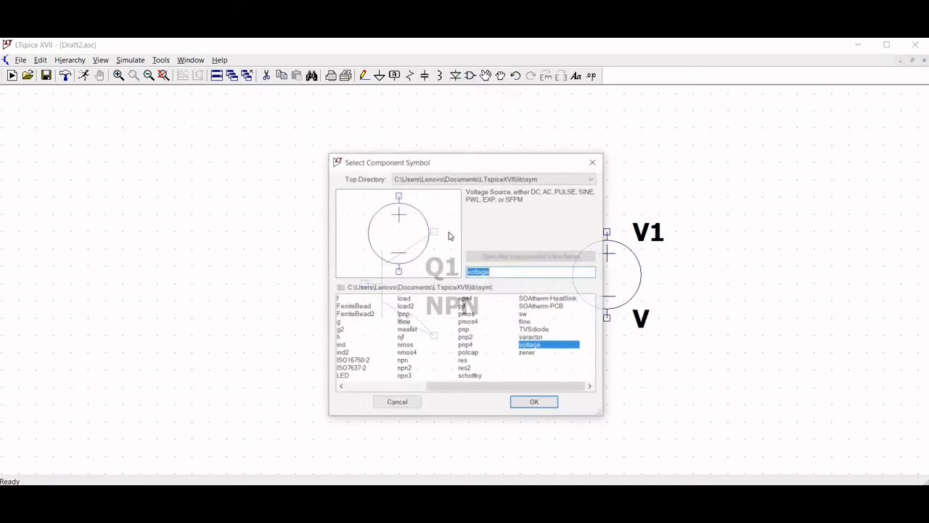
{"action": "left_click", "coordinate": [397, 388]}
{"action": "left_click", "coordinate": [411, 355]}
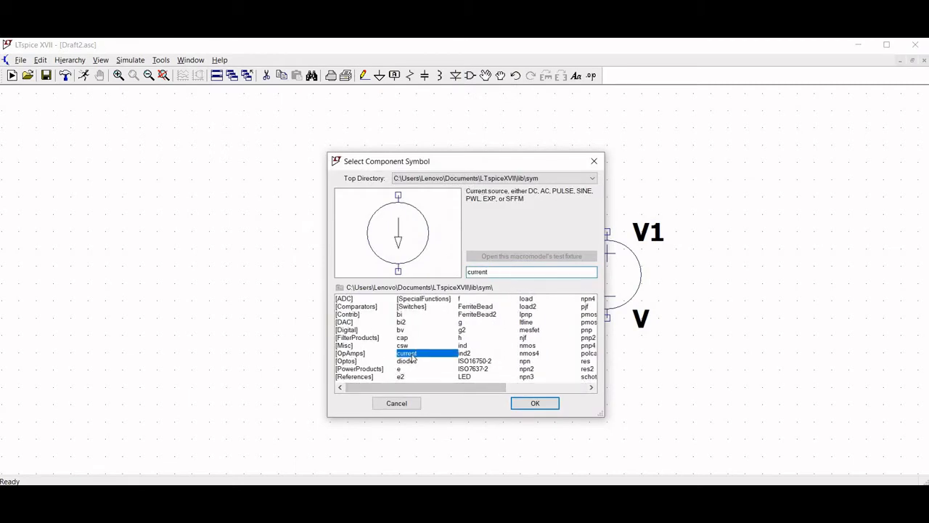
{"action": "left_click", "coordinate": [548, 404]}
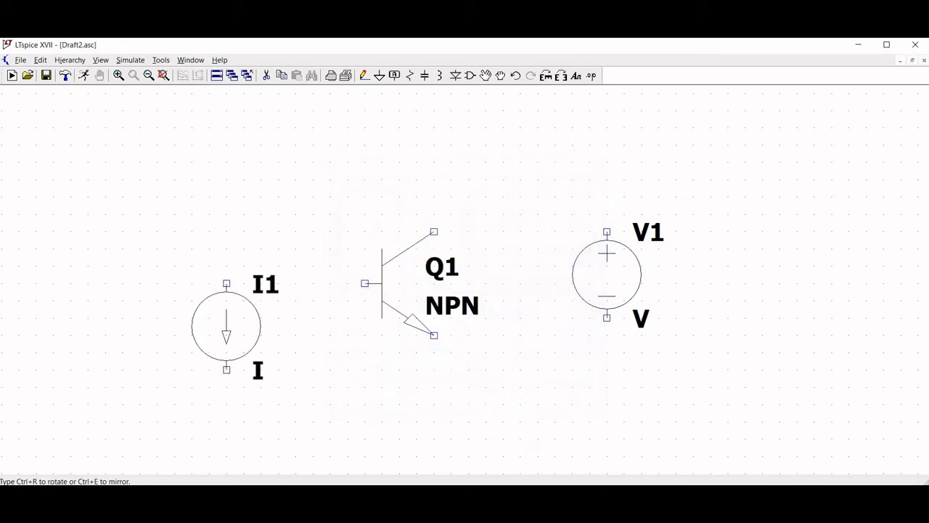
{"action": "key", "text": "ctrl+r"}
{"action": "key", "text": "ctrl+r"}
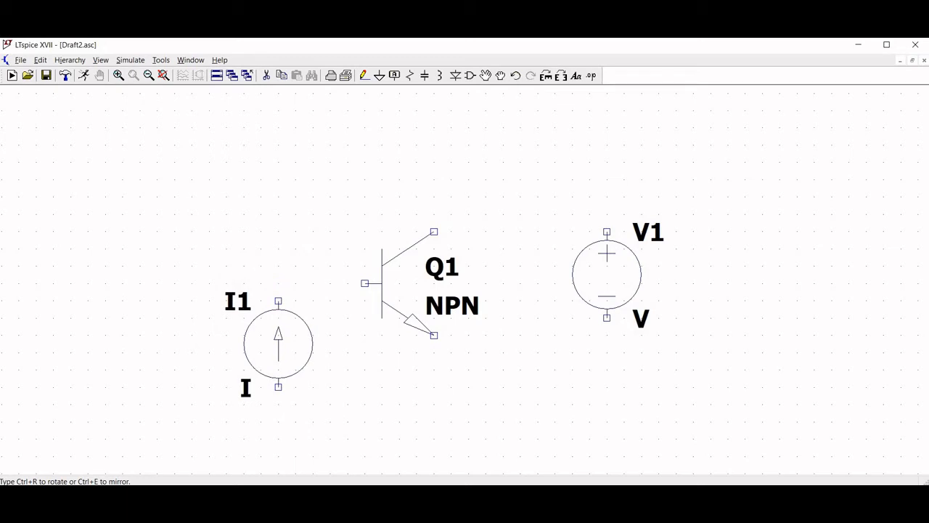
{"action": "left_click", "coordinate": [278, 326]}
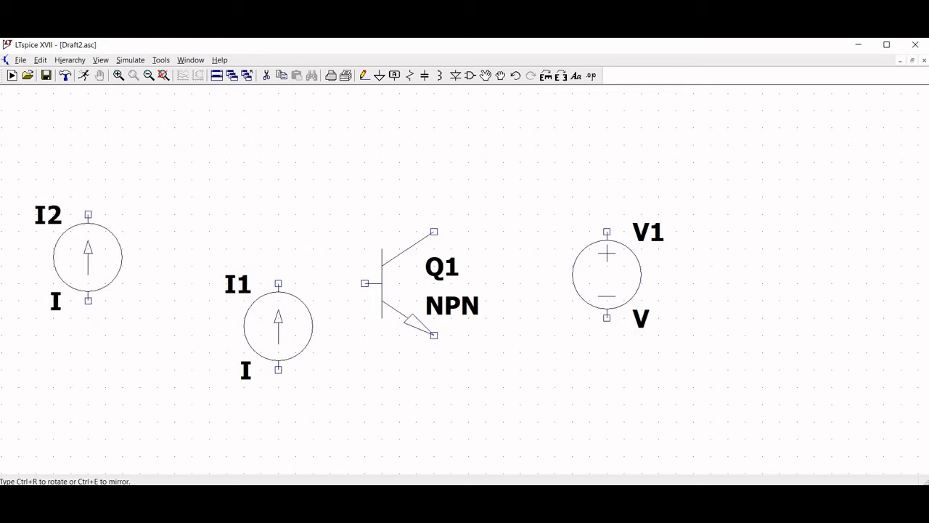
{"action": "key", "text": "Escape"}
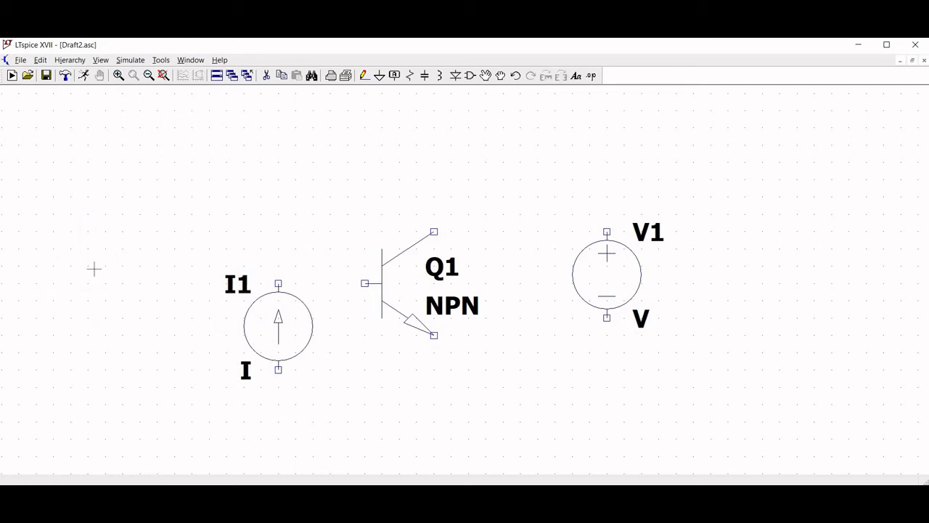
- Place three ground symbols in a row, one each below the current source, the transistor's emitter and the voltage source
{"action": "left_click", "coordinate": [379, 76]}
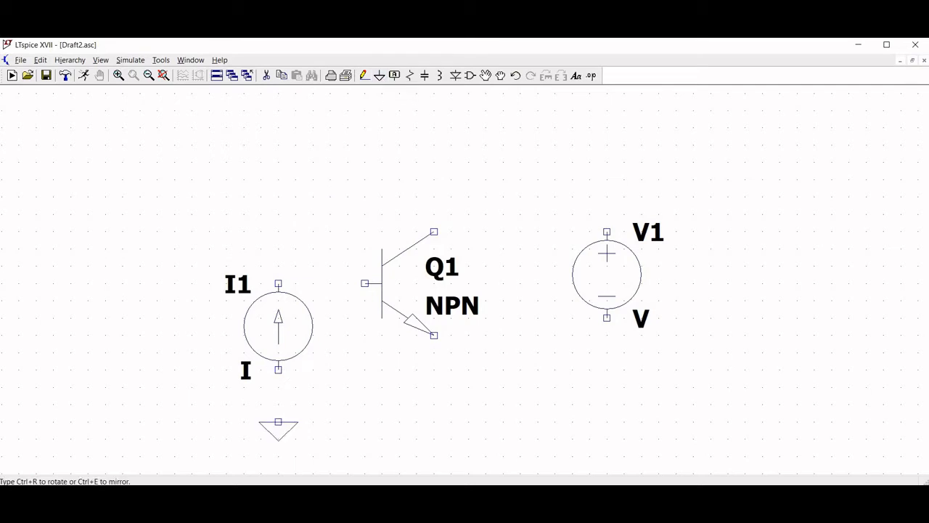
{"action": "left_click", "coordinate": [278, 421]}
{"action": "left_click", "coordinate": [434, 422]}
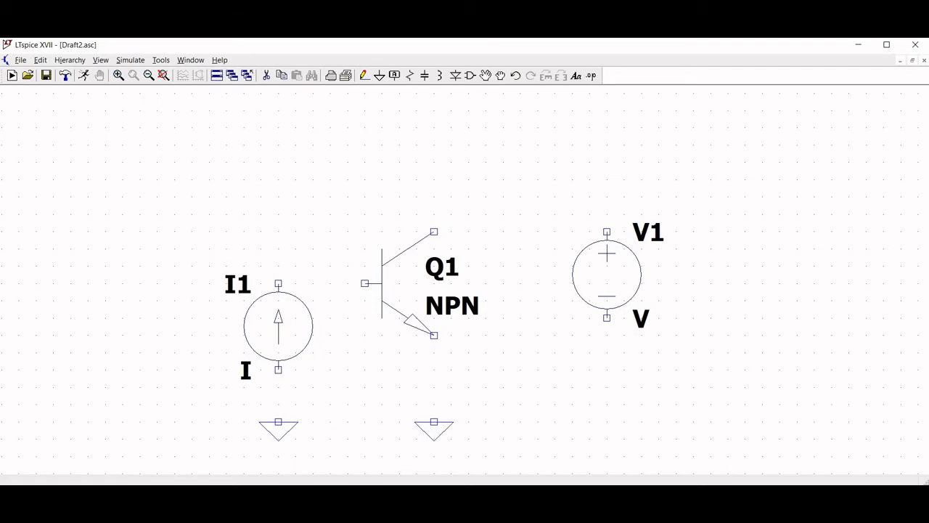
{"action": "left_click", "coordinate": [607, 422]}
{"action": "key", "text": "Escape"}
- Wire the current source's lower terminal, the transistor's emitter and the voltage source's negative terminal to the grounds below them
{"action": "left_click", "coordinate": [364, 76]}
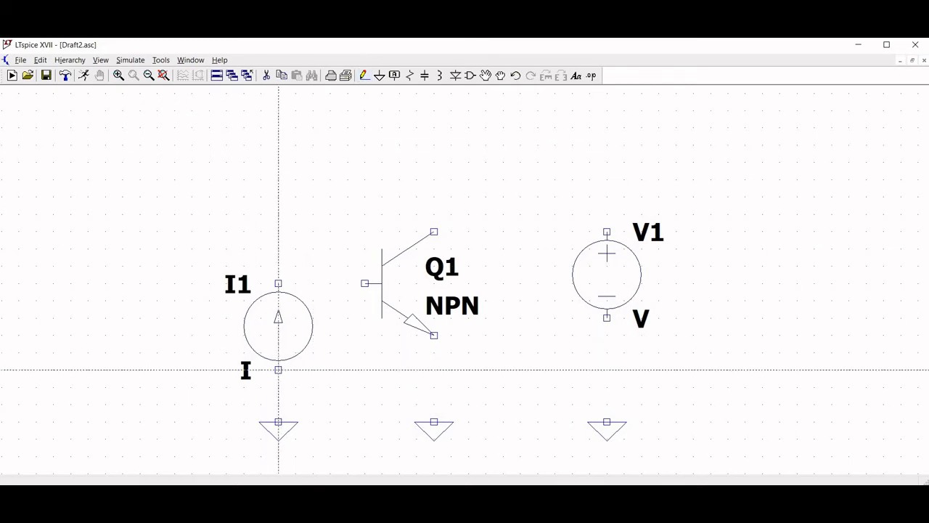
{"action": "left_click", "coordinate": [278, 369]}
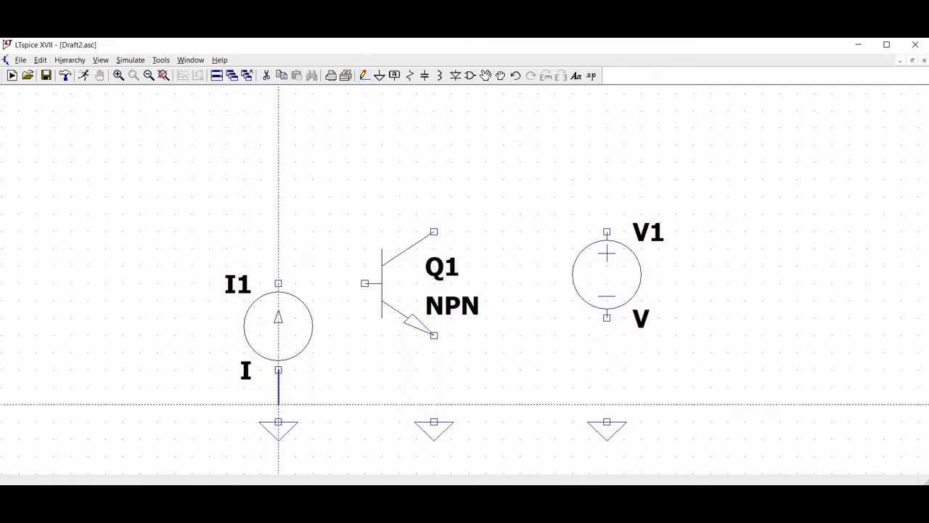
{"action": "left_click", "coordinate": [279, 421]}
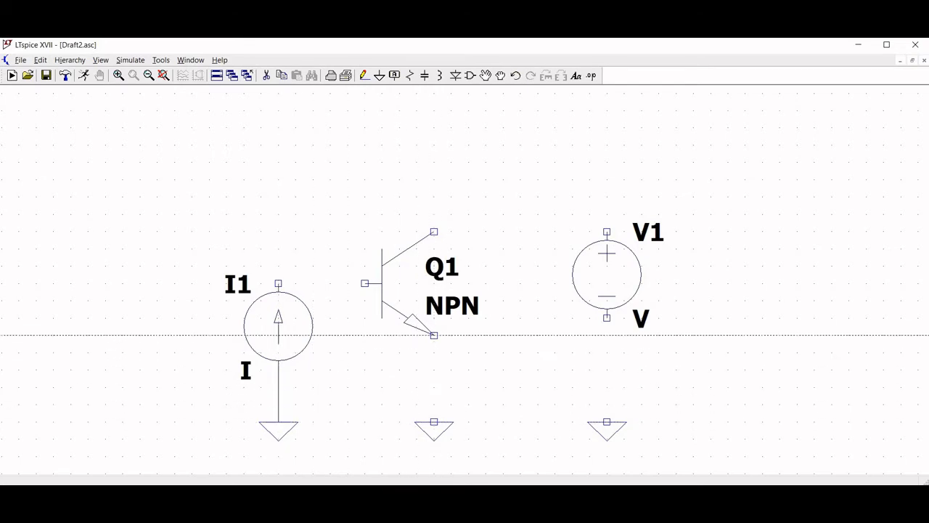
{"action": "left_click", "coordinate": [434, 335]}
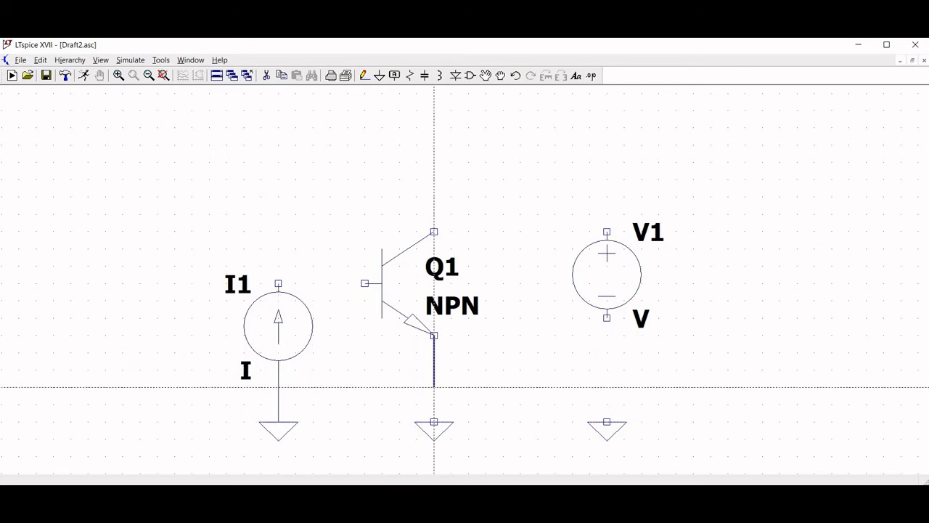
{"action": "left_click", "coordinate": [435, 422]}
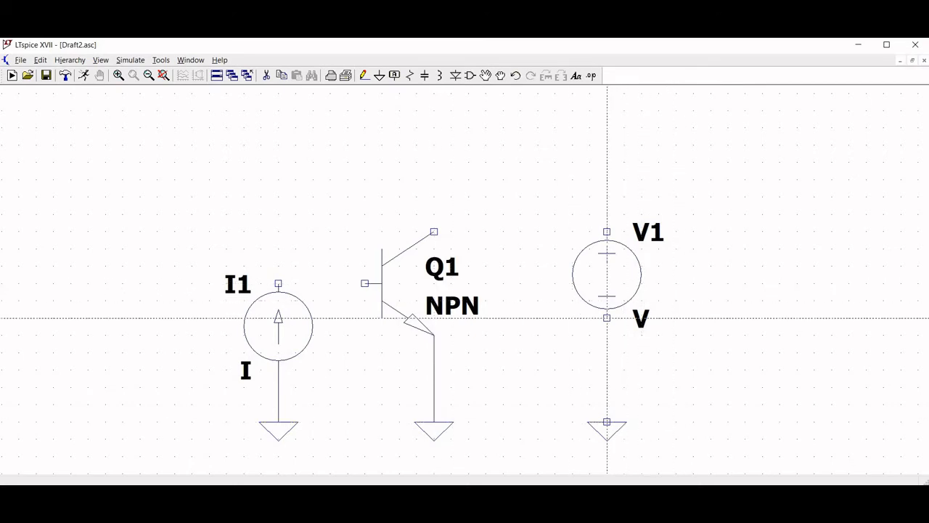
{"action": "left_click", "coordinate": [607, 317]}
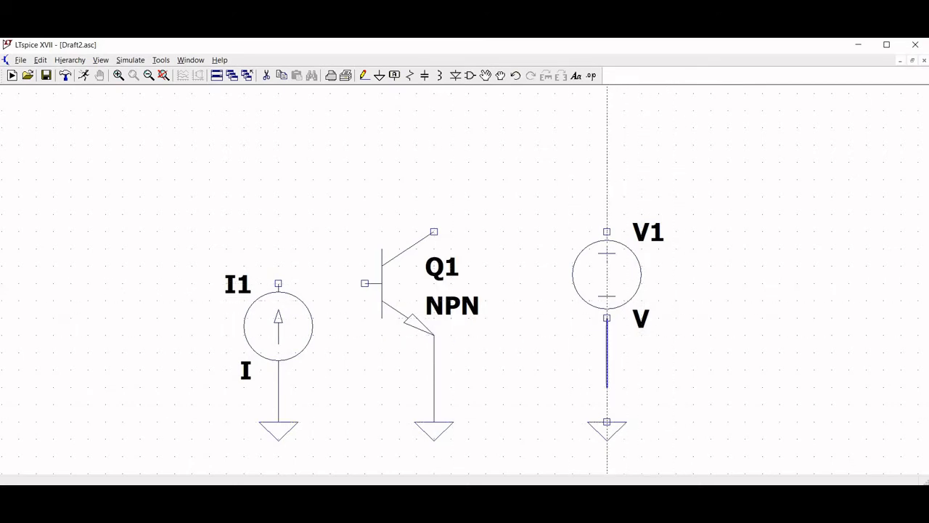
{"action": "left_click", "coordinate": [607, 422]}
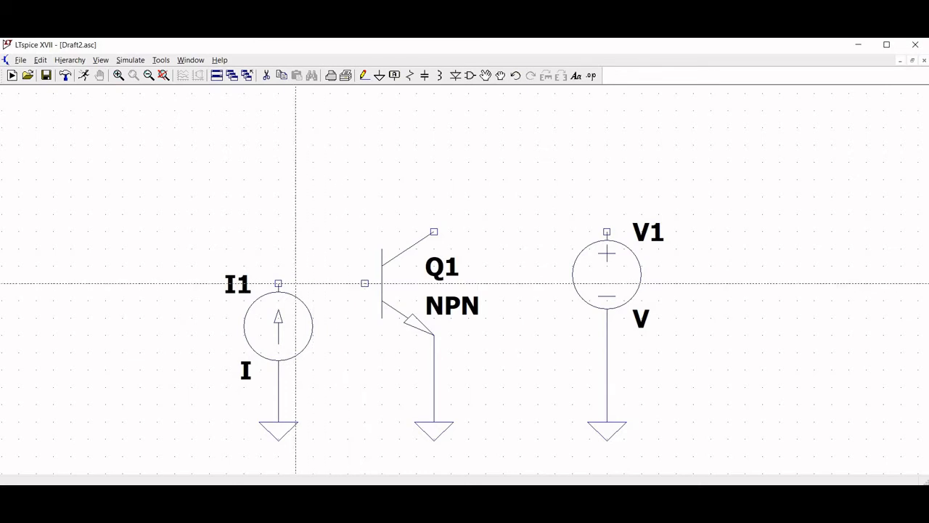
- Wire the current source's upper terminal to the transistor's base and the voltage source's positive terminal to the collector
{"action": "left_click", "coordinate": [278, 283]}
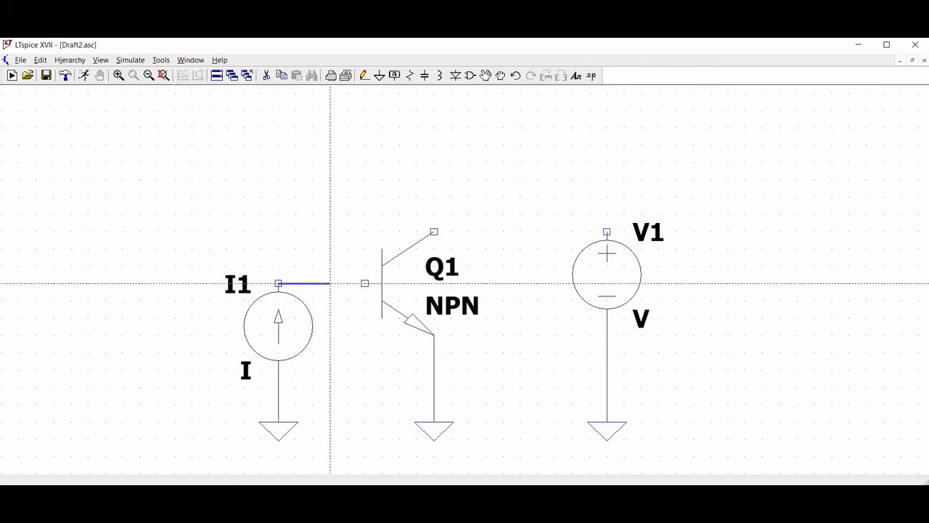
{"action": "left_click", "coordinate": [364, 283]}
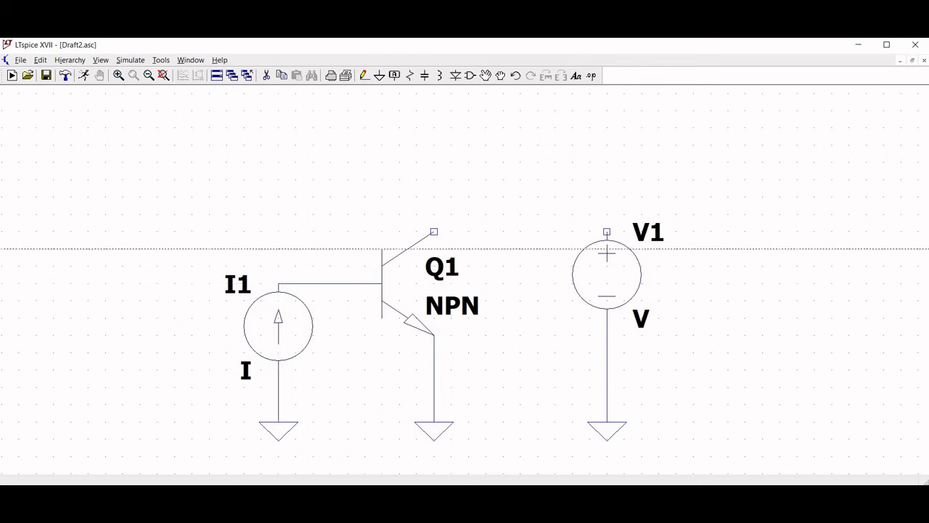
{"action": "left_click", "coordinate": [607, 231]}
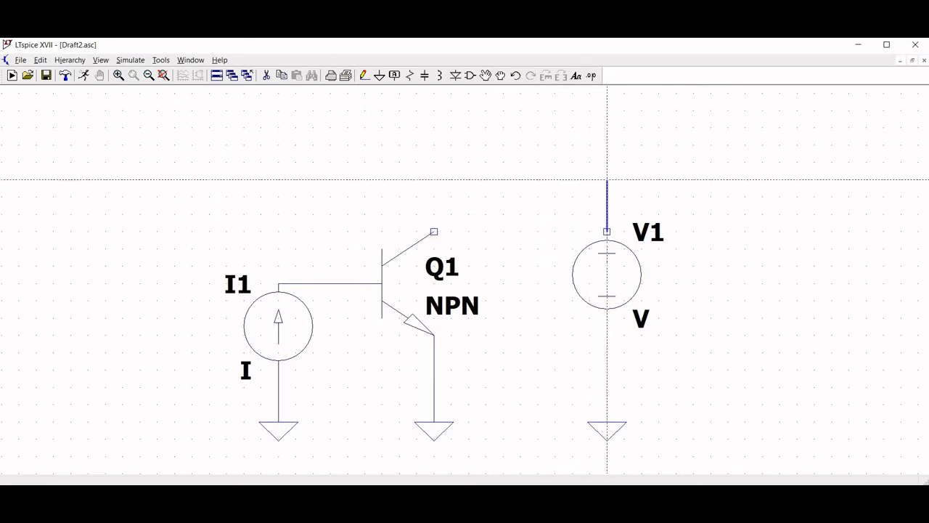
{"action": "left_click", "coordinate": [606, 180]}
{"action": "left_click", "coordinate": [434, 180]}
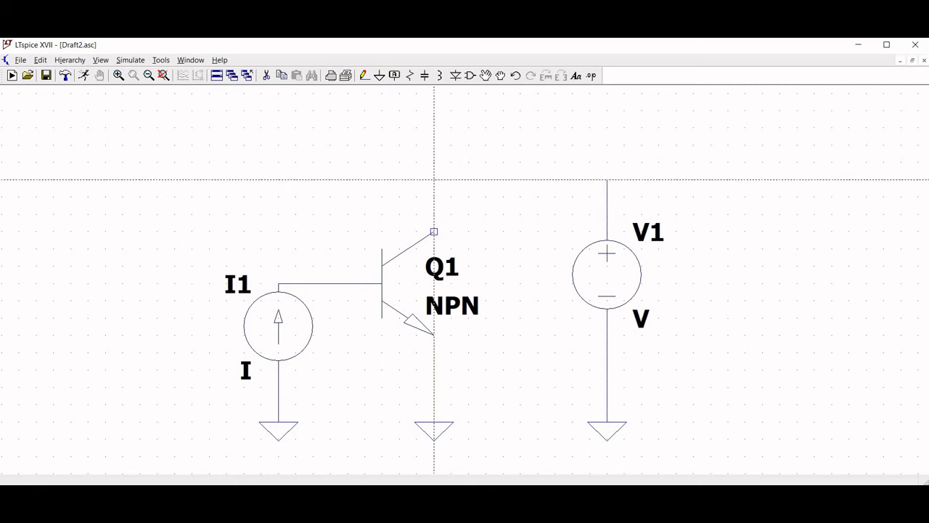
{"action": "left_click", "coordinate": [434, 231]}
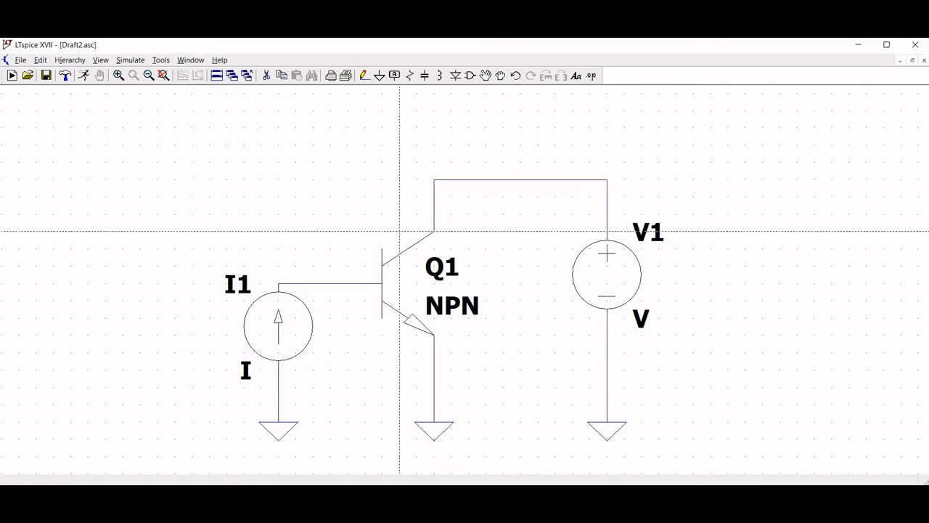
{"action": "key", "text": "Escape"}
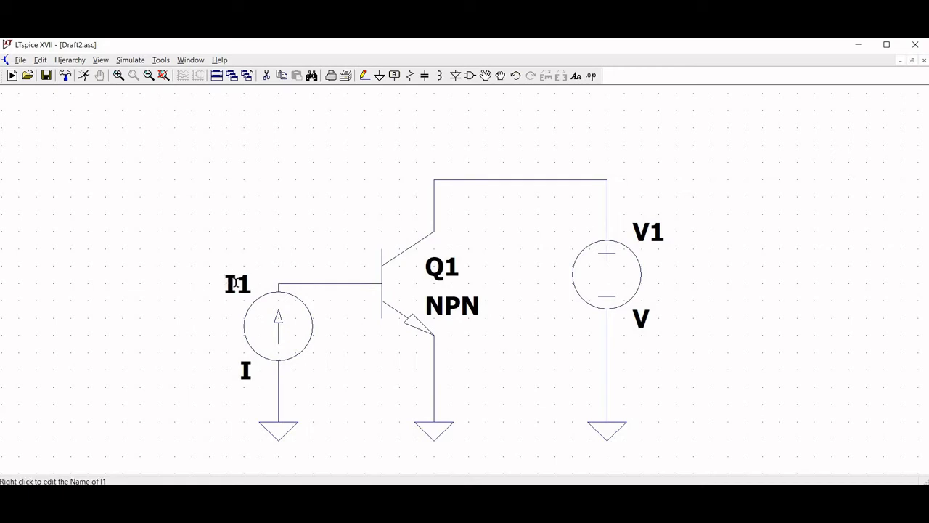
- Rename the current source to Ib and set its value to 0
{"action": "right_click", "coordinate": [236, 283]}
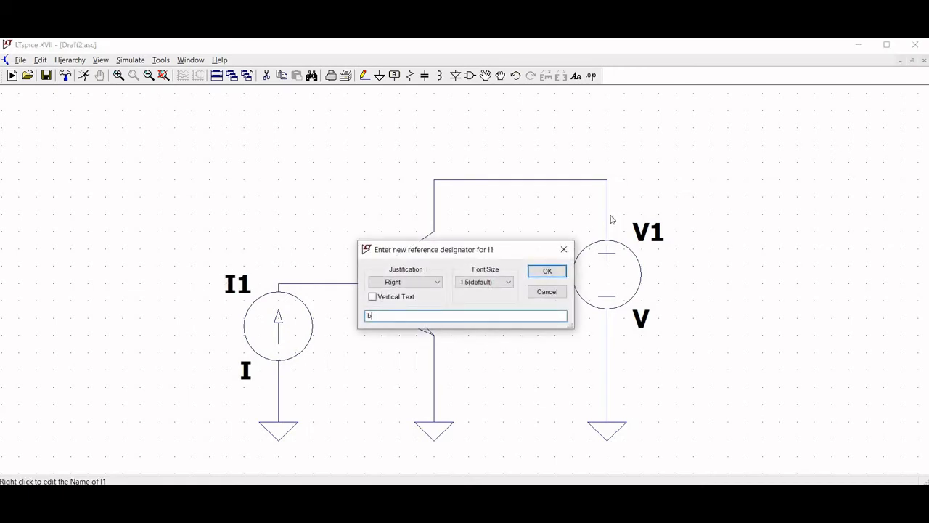
{"action": "left_click", "coordinate": [559, 273]}
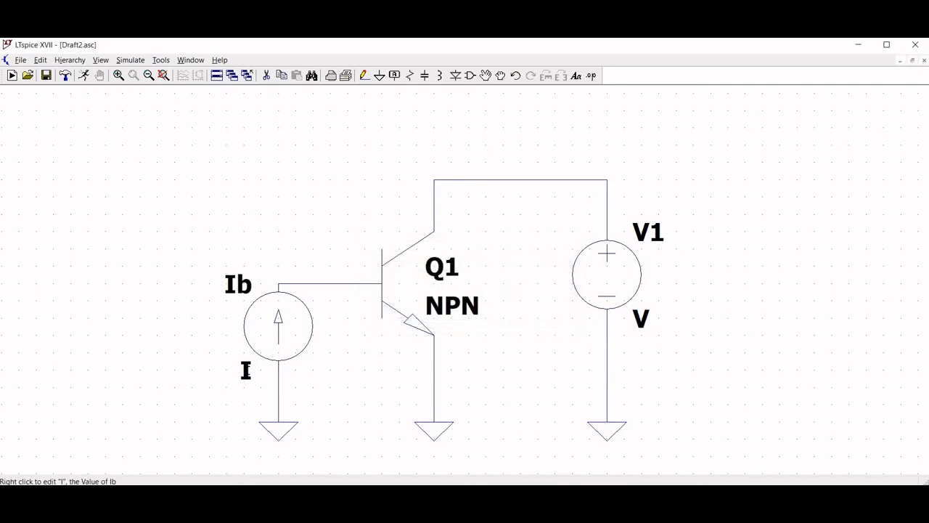
{"action": "right_click", "coordinate": [246, 370]}
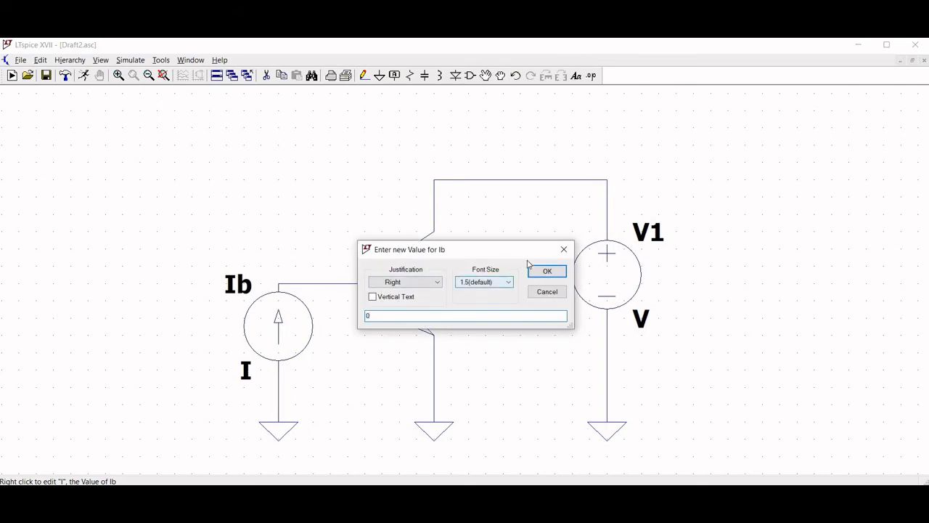
{"action": "left_click", "coordinate": [547, 271]}
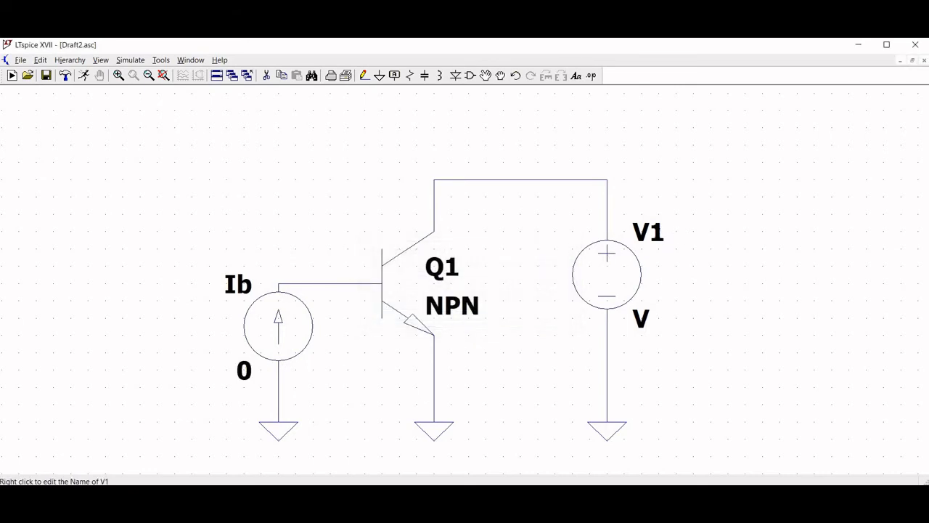
- Rename the voltage source to Vce and set its value to 0
{"action": "right_click", "coordinate": [659, 234]}
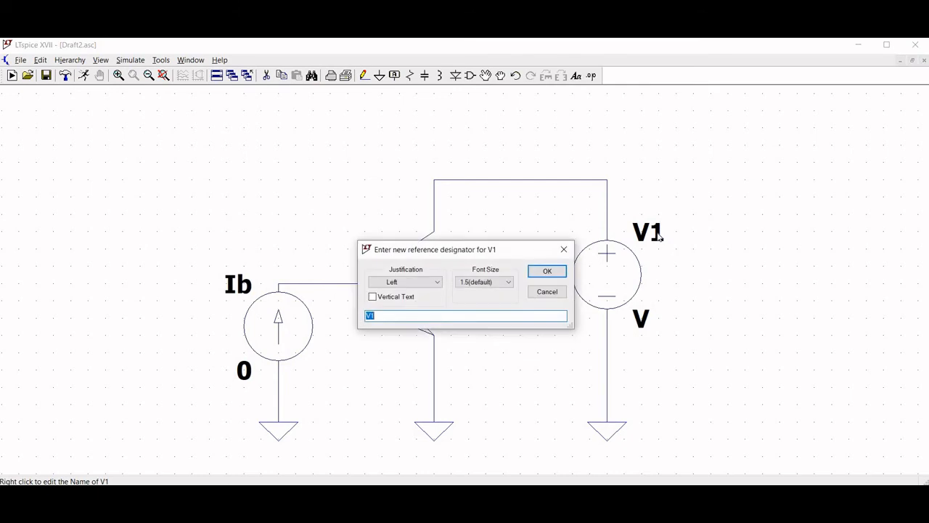
{"action": "type", "text": "V"}
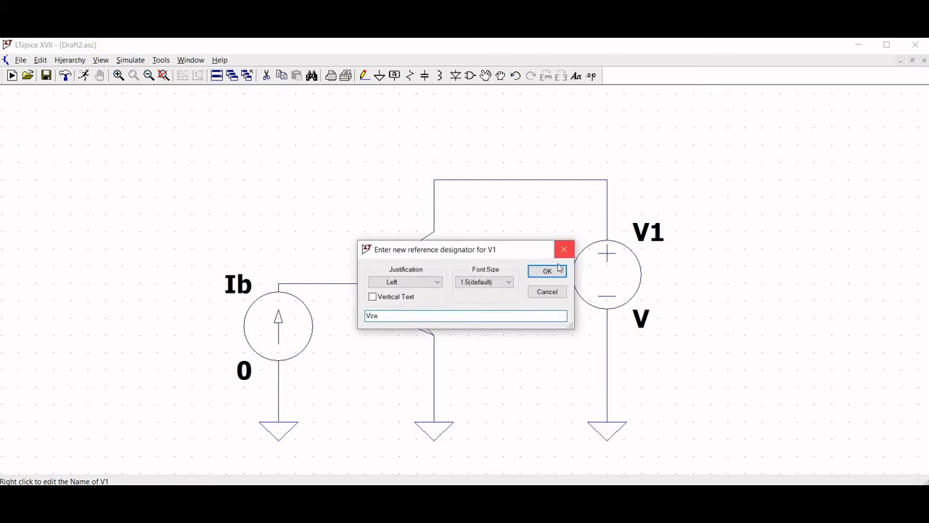
{"action": "left_click", "coordinate": [548, 271]}
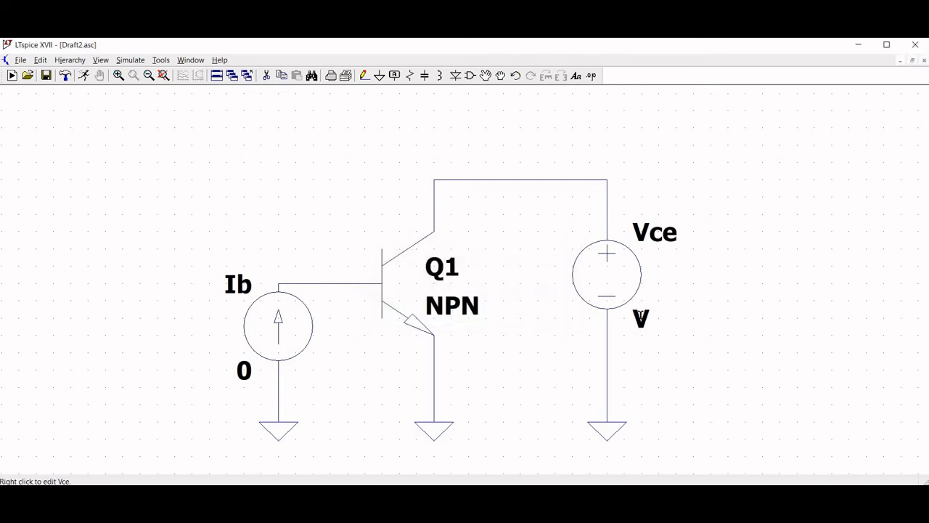
{"action": "right_click", "coordinate": [642, 322]}
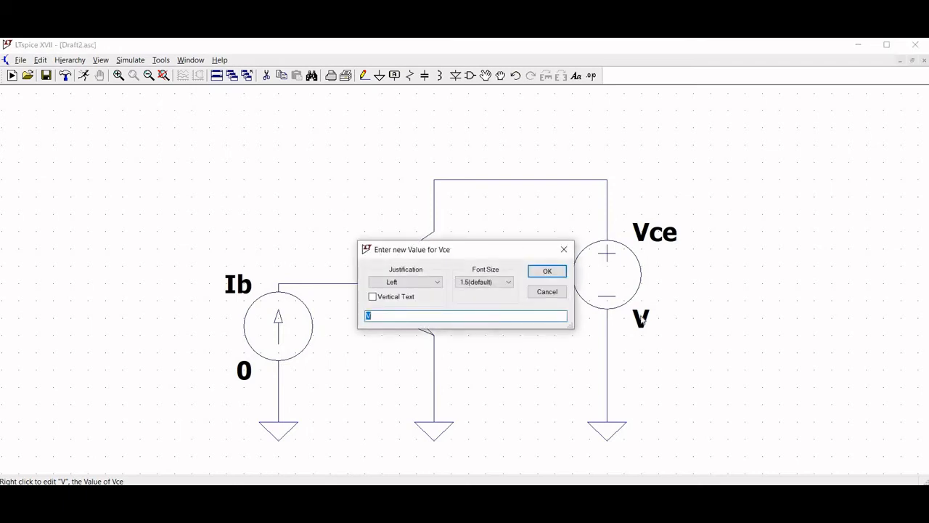
{"action": "type", "text": "0"}
{"action": "left_click", "coordinate": [550, 270]}
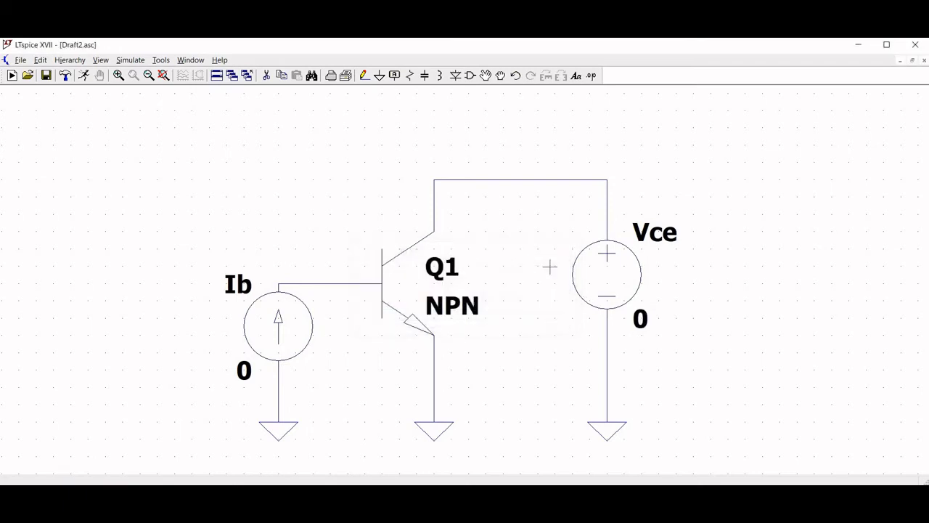
- Label the collector net Vce at the wire corner above the voltage source
{"action": "left_click", "coordinate": [395, 77]}
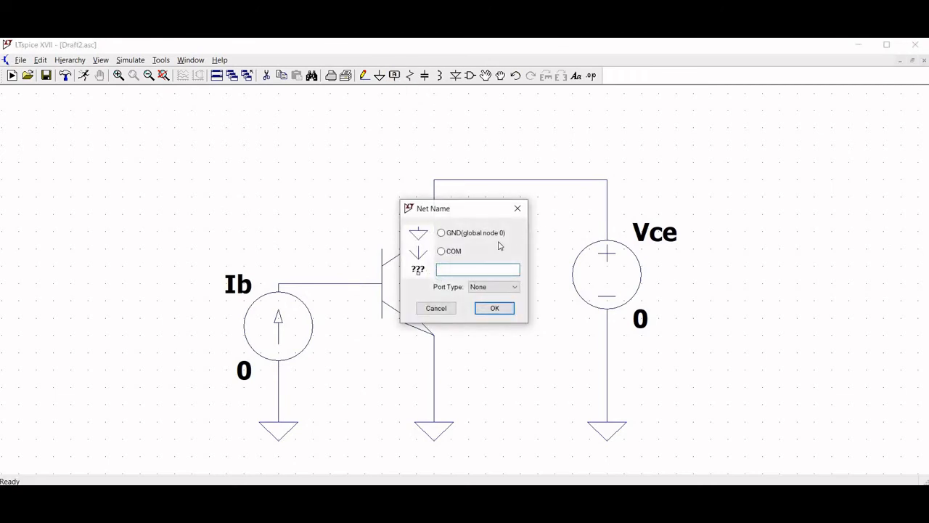
{"action": "type", "text": "Vce"}
{"action": "left_click", "coordinate": [495, 312]}
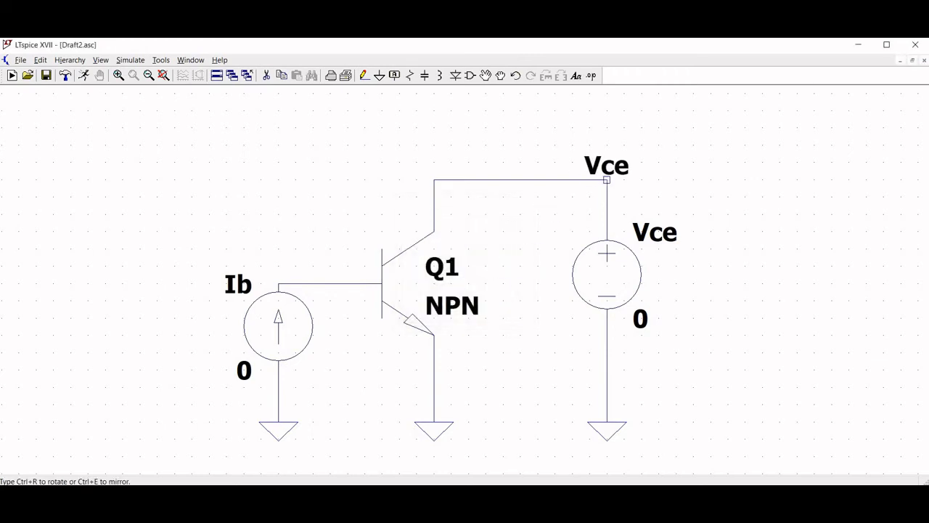
{"action": "left_click", "coordinate": [607, 179]}
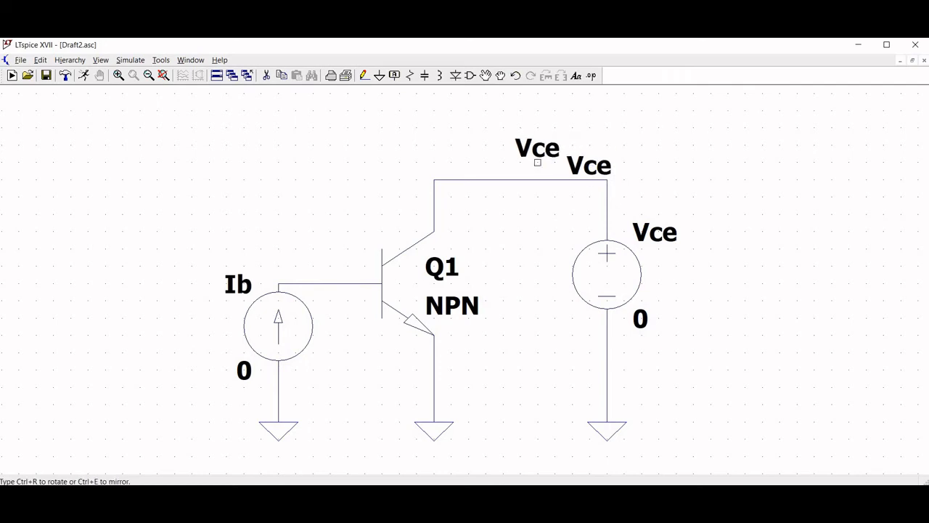
{"action": "key", "text": "Escape"}
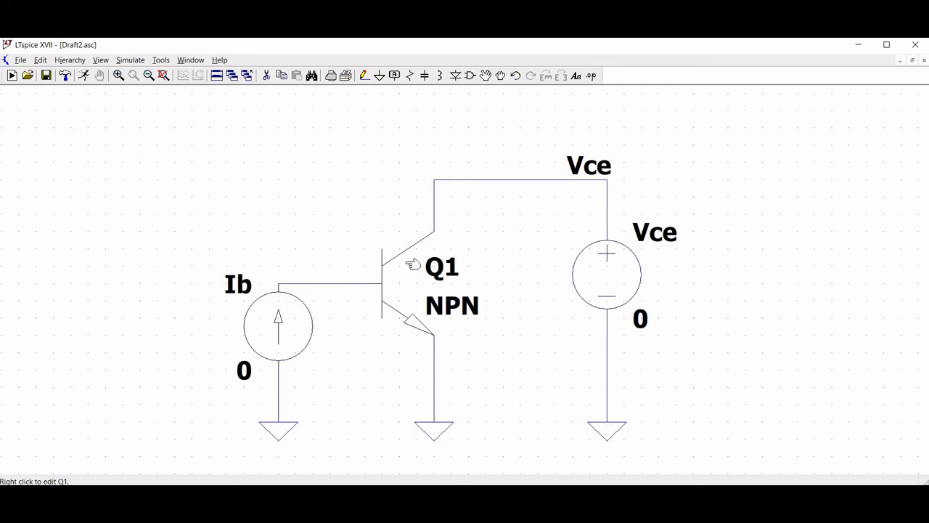
- Set up a DC sweep with Vce as the first source, linear from 0 to 5 with an increment of 1m
{"action": "left_click", "coordinate": [42, 61]}
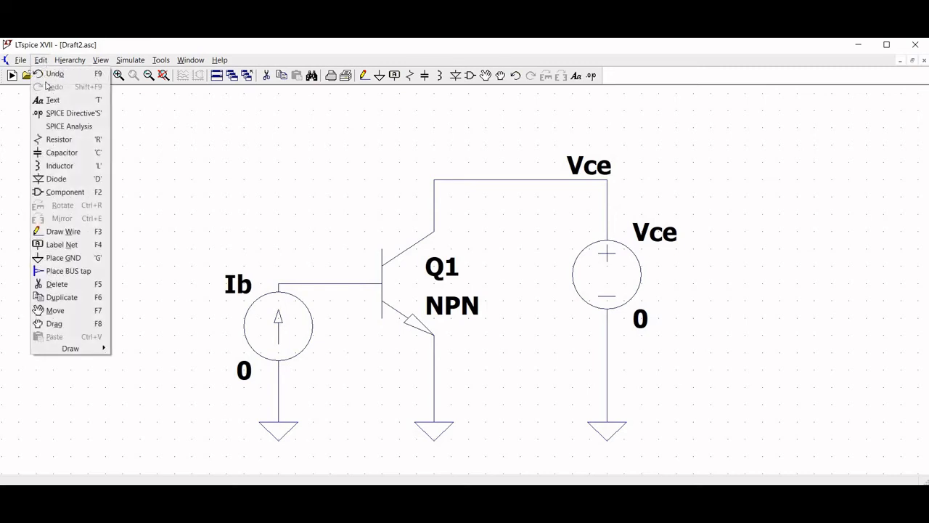
{"action": "left_click", "coordinate": [60, 126]}
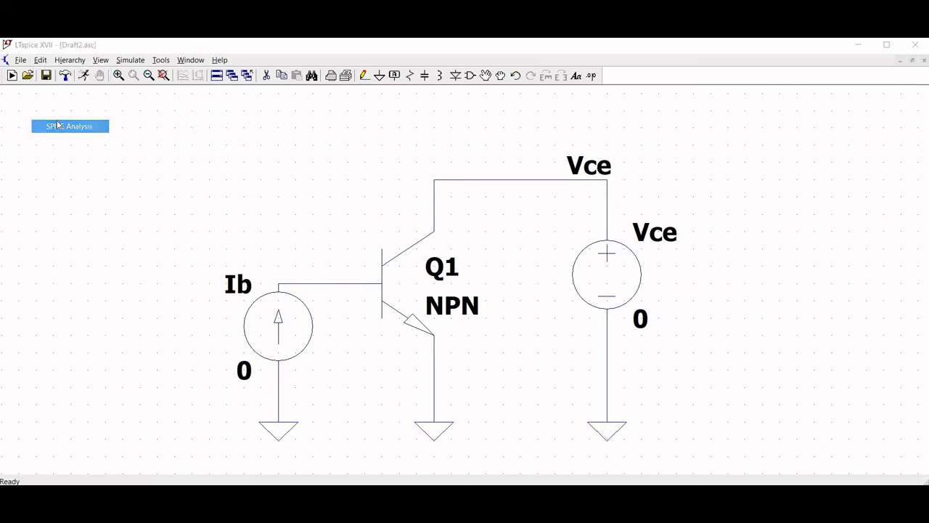
{"action": "left_click", "coordinate": [421, 182]}
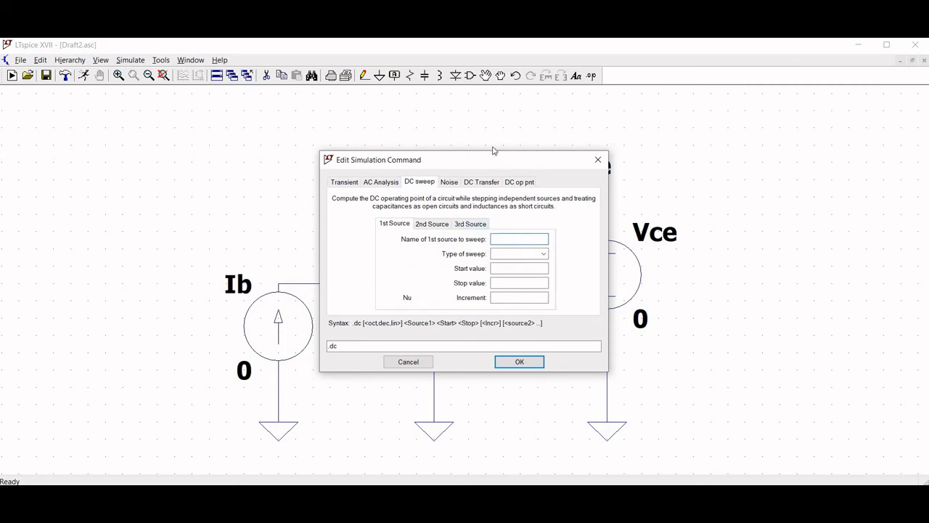
{"action": "left_click_drag", "start_coordinate": [450, 161], "coordinate": [402, 160]}
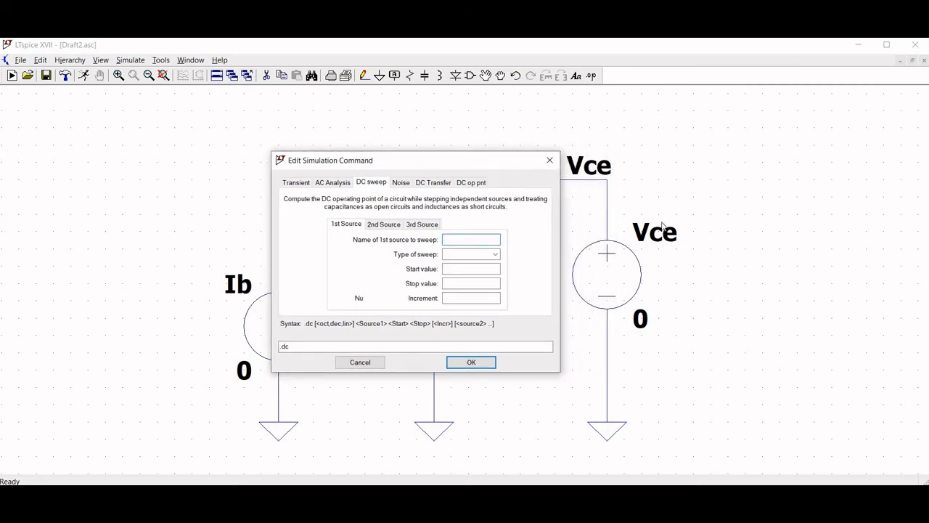
{"action": "type", "text": "Vce"}
{"action": "left_click", "coordinate": [481, 254]}
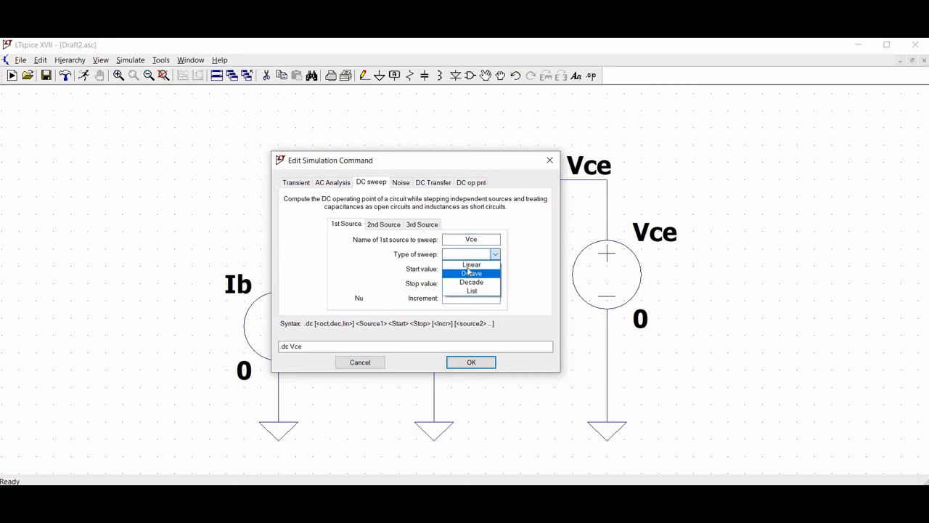
{"action": "left_click", "coordinate": [463, 268]}
{"action": "left_click", "coordinate": [462, 268]}
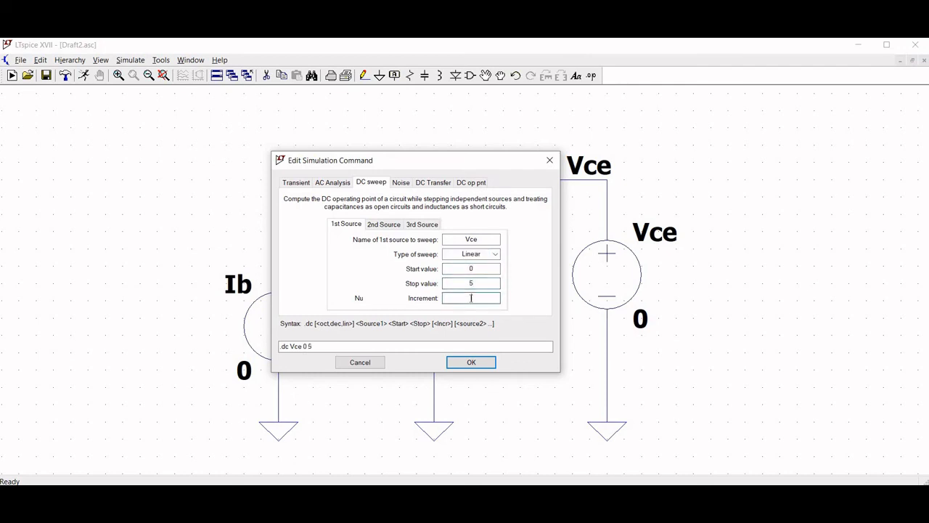
{"action": "type", "text": "1m"}
- Add Ib as the second sweep source from 5u to 25u with increment 5u, and place the .dc directive above the circuit
{"action": "left_click", "coordinate": [385, 228]}
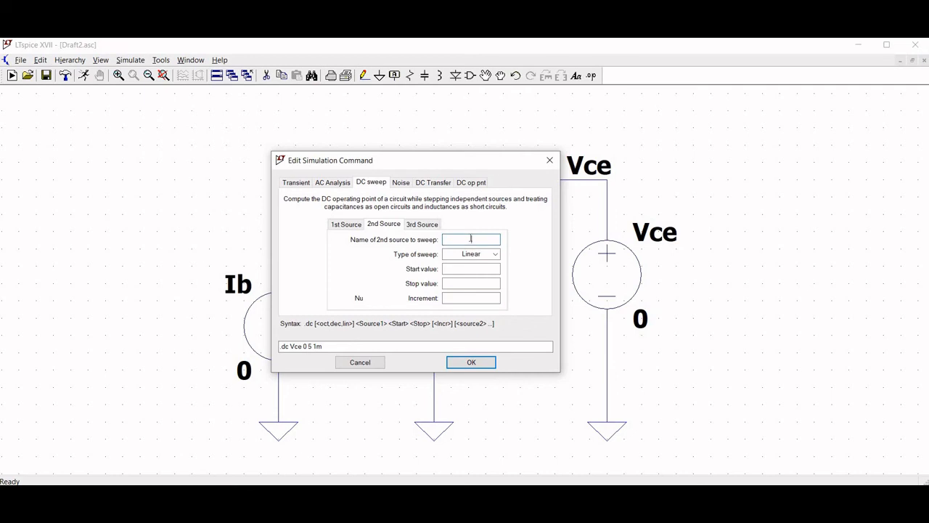
{"action": "left_click", "coordinate": [472, 238]}
{"action": "type", "text": "Ib"}
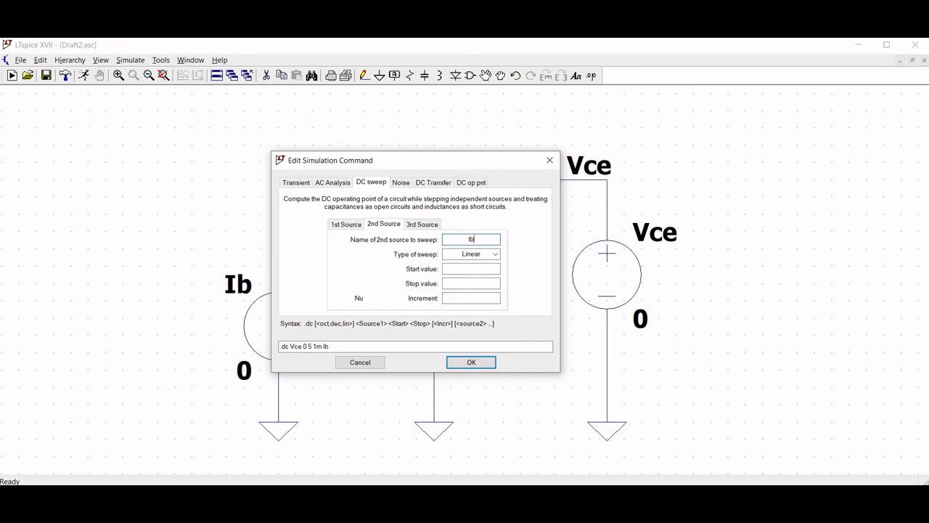
{"action": "left_click", "coordinate": [470, 269]}
{"action": "type", "text": "5u"}
{"action": "left_click", "coordinate": [470, 285]}
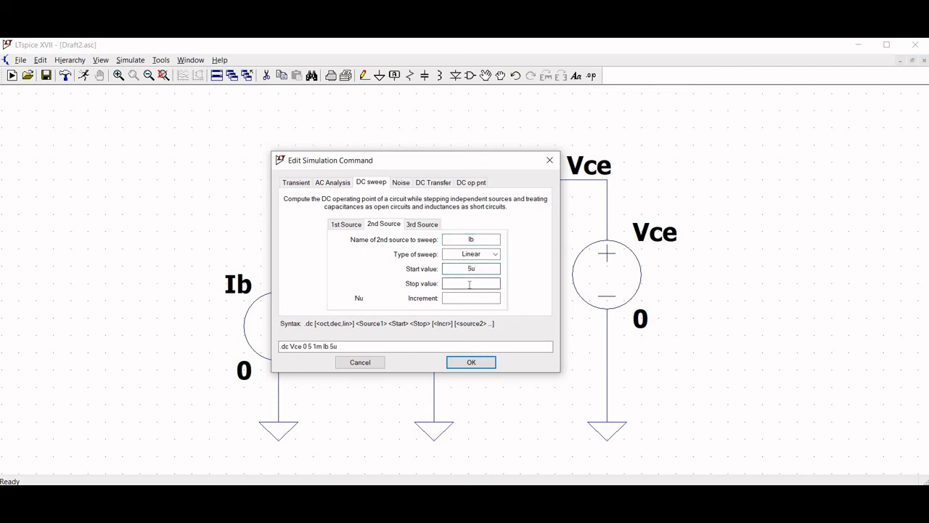
{"action": "type", "text": "25u"}
{"action": "left_click", "coordinate": [466, 298]}
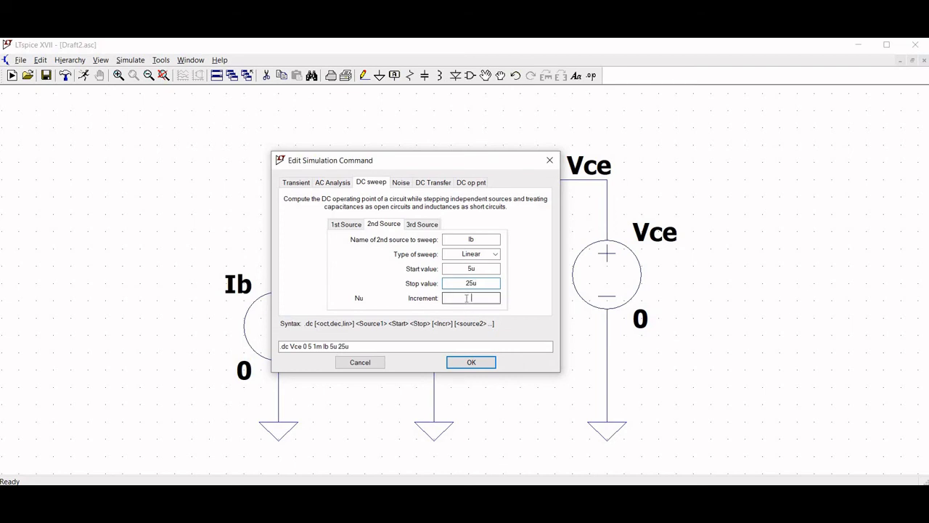
{"action": "type", "text": "5u"}
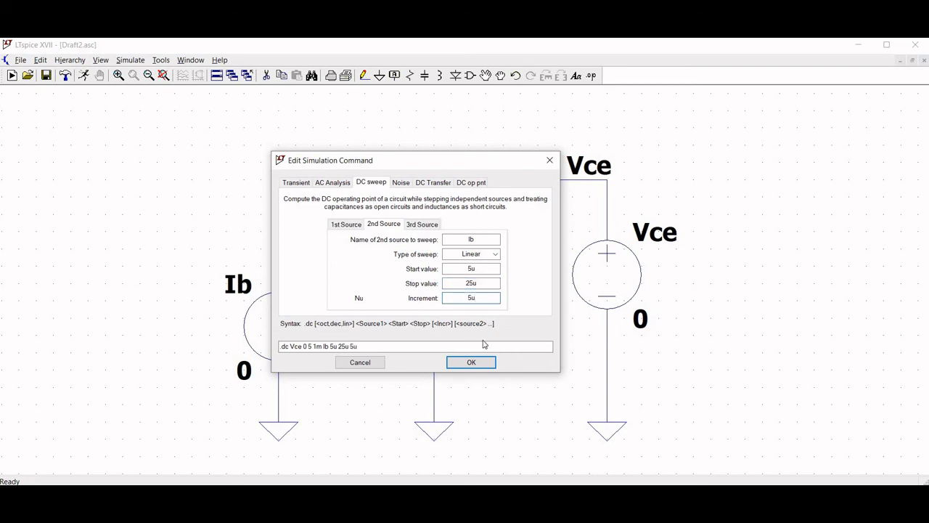
{"action": "left_click", "coordinate": [476, 363]}
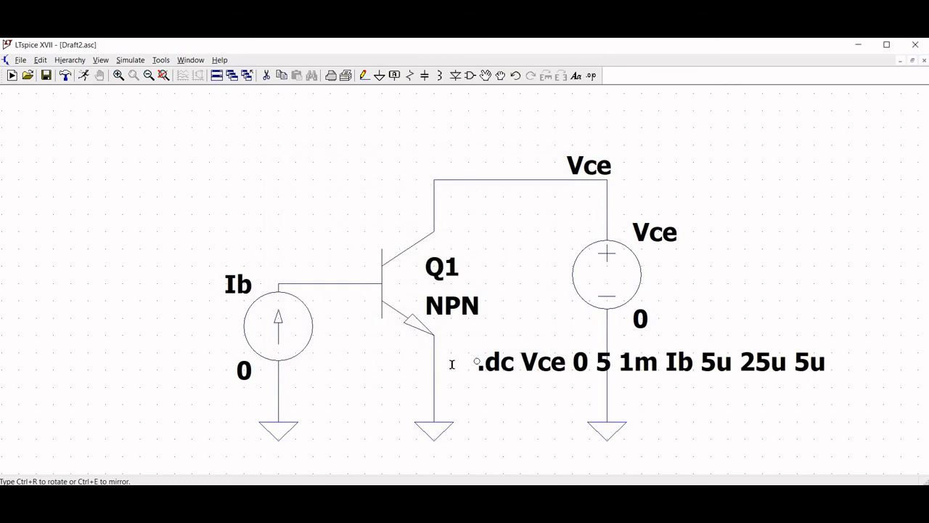
{"action": "left_click", "coordinate": [157, 127]}
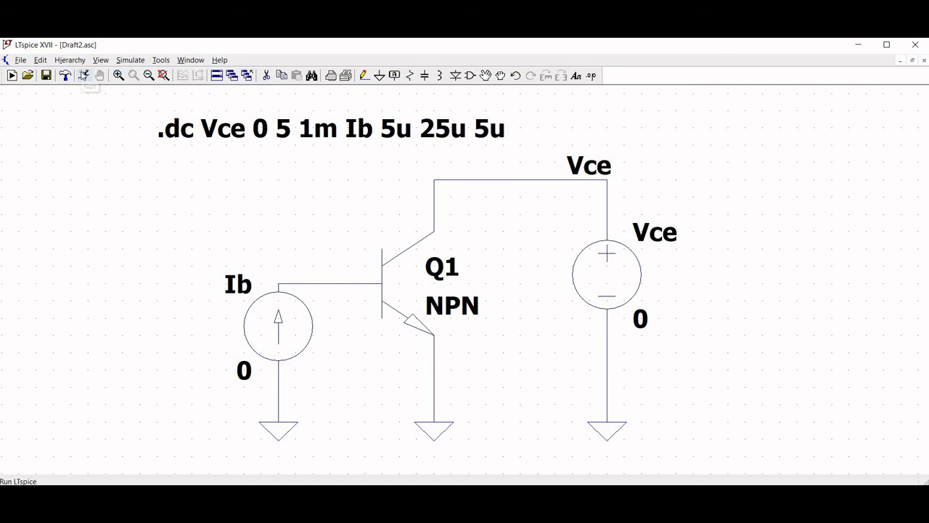
- Run the DC sweep simulation and plot the voltage of the transistor's base node
{"action": "left_click", "coordinate": [83, 76]}
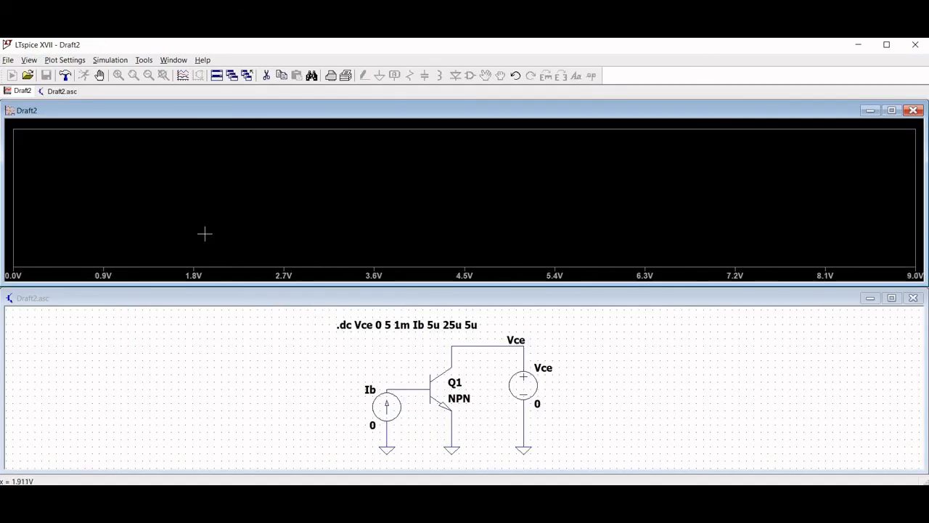
{"action": "left_click", "coordinate": [410, 389]}
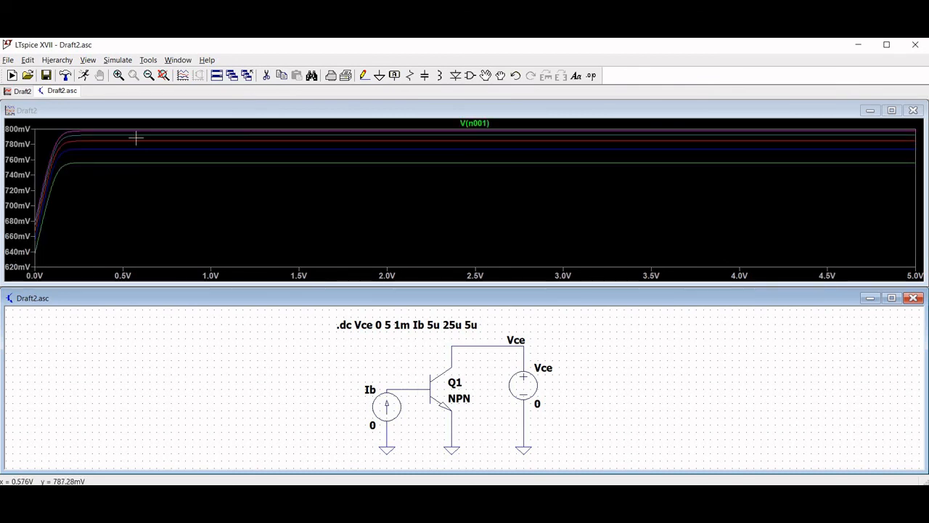